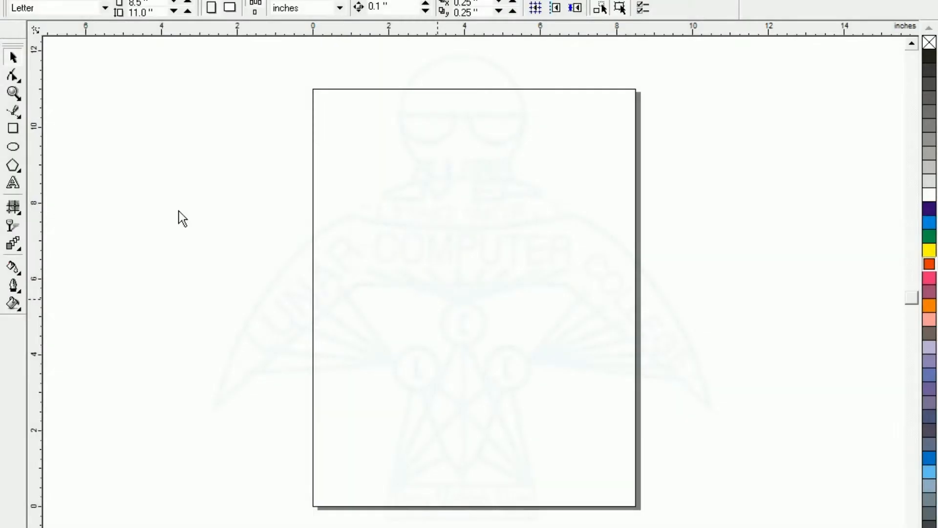
Step: Draw a circle about 3.03 inches across near the page's middle and duplicate it about 2 inches to its right, overlapping the original
left_click(12, 147)
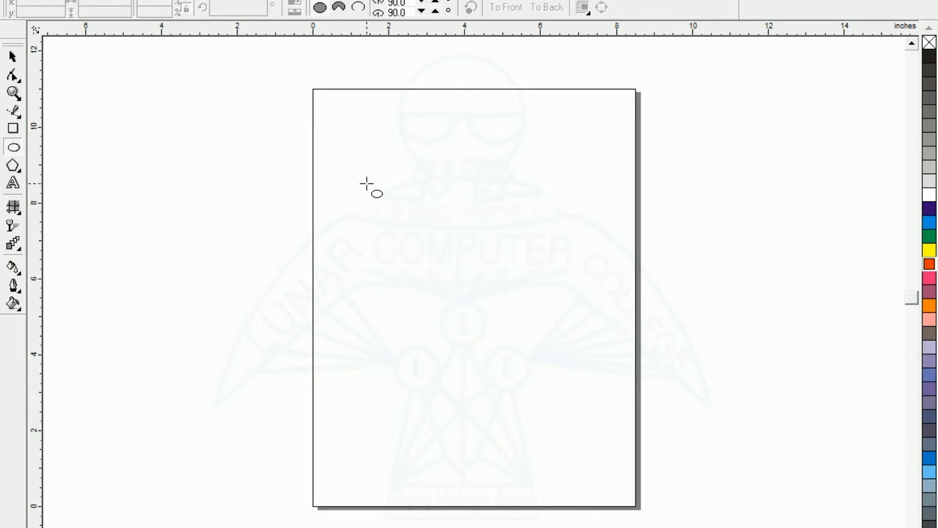
left_click_drag(396, 243, 510, 344)
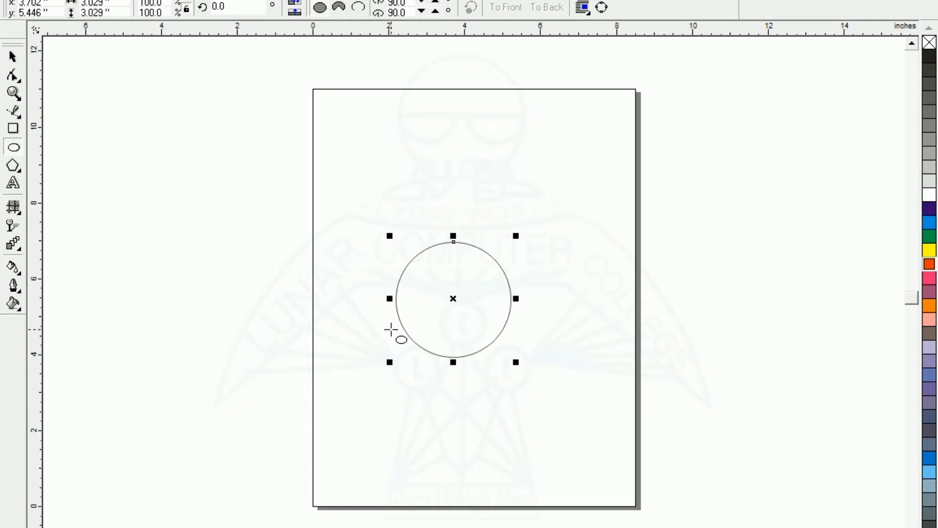
left_click(13, 57)
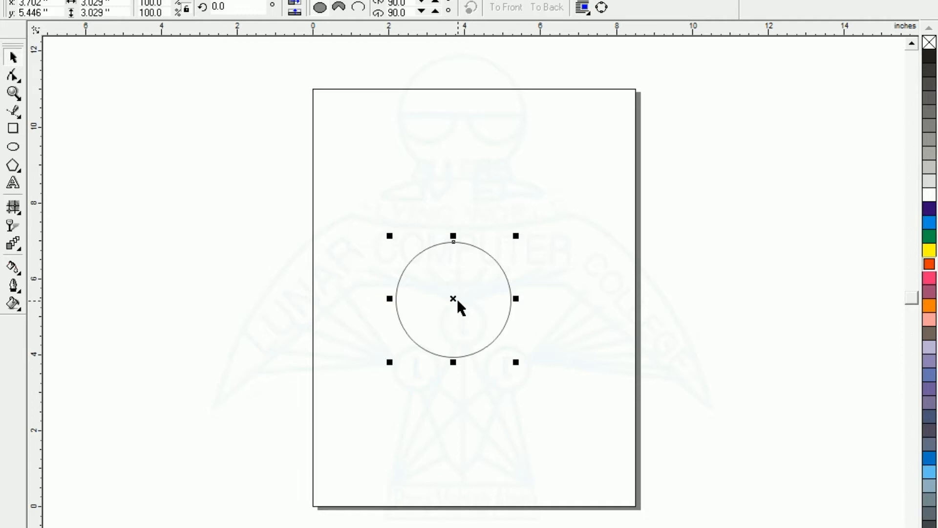
left_click(453, 299)
left_click_drag(453, 300, 530, 298)
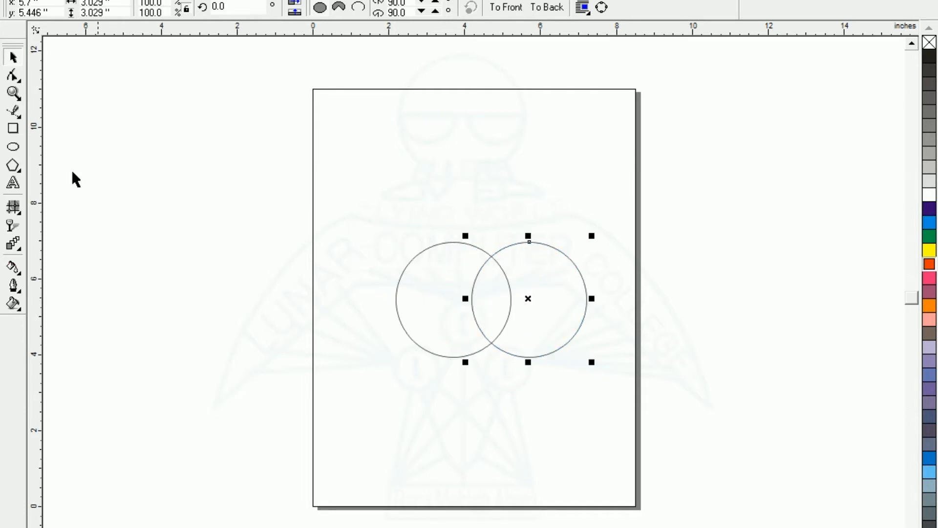
left_click(303, 266)
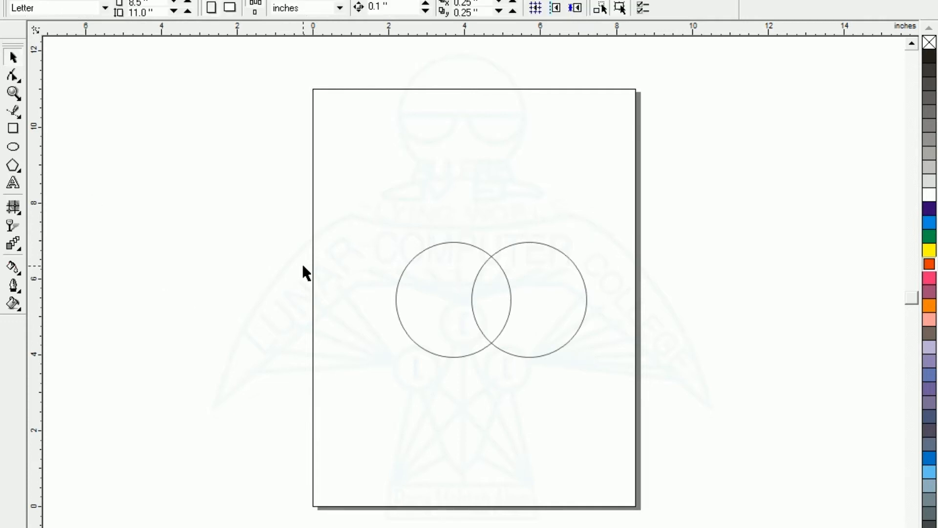
left_click_drag(413, 324, 472, 390)
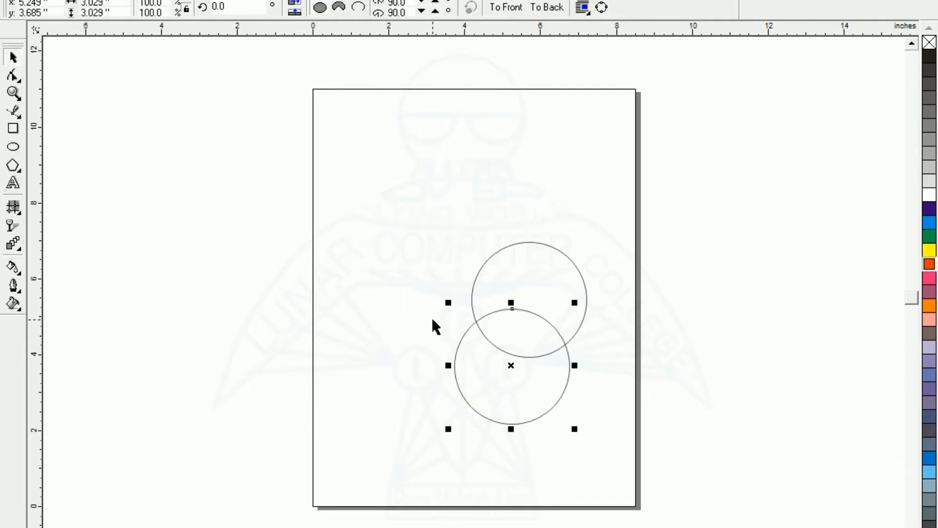
key("ctrl+z")
left_click(461, 378)
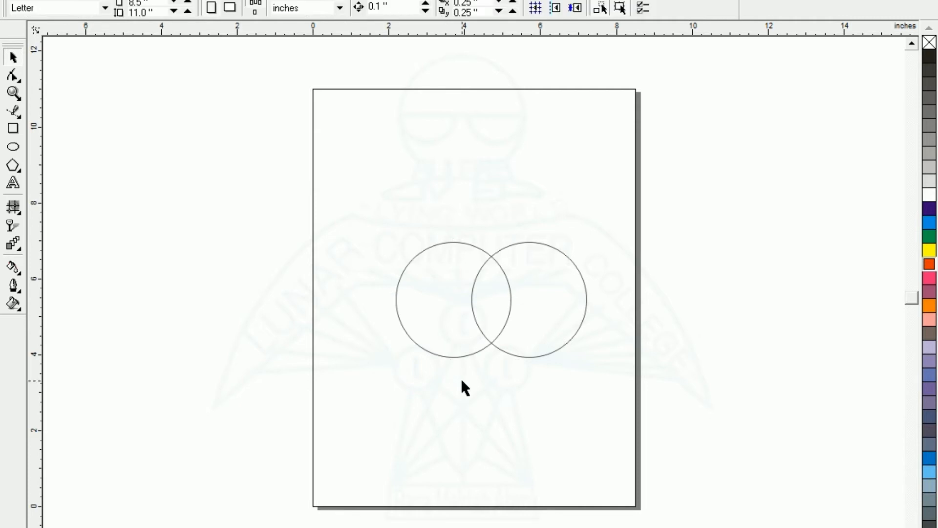
Step: Move both circles up to the page's upper edge and create a lens shape from their overlap with Intersect
left_click_drag(345, 200, 651, 413)
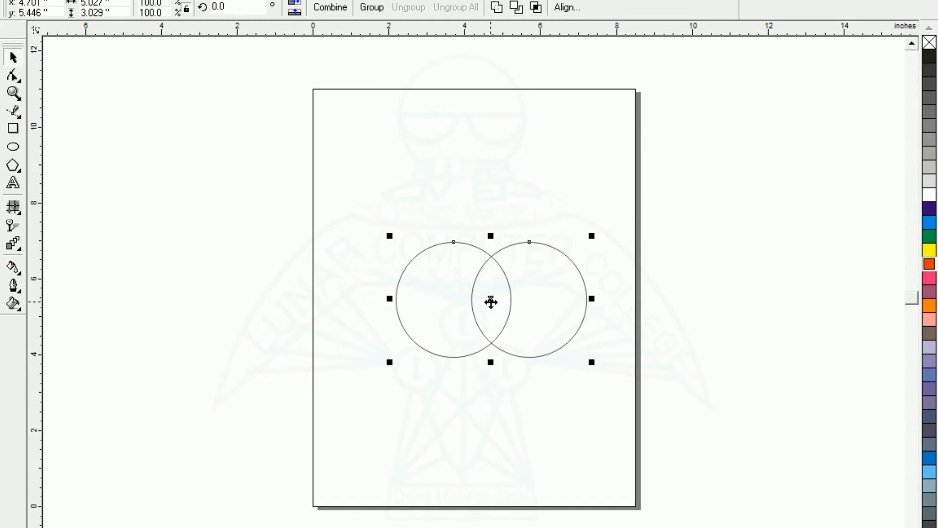
left_click_drag(491, 302, 499, 128)
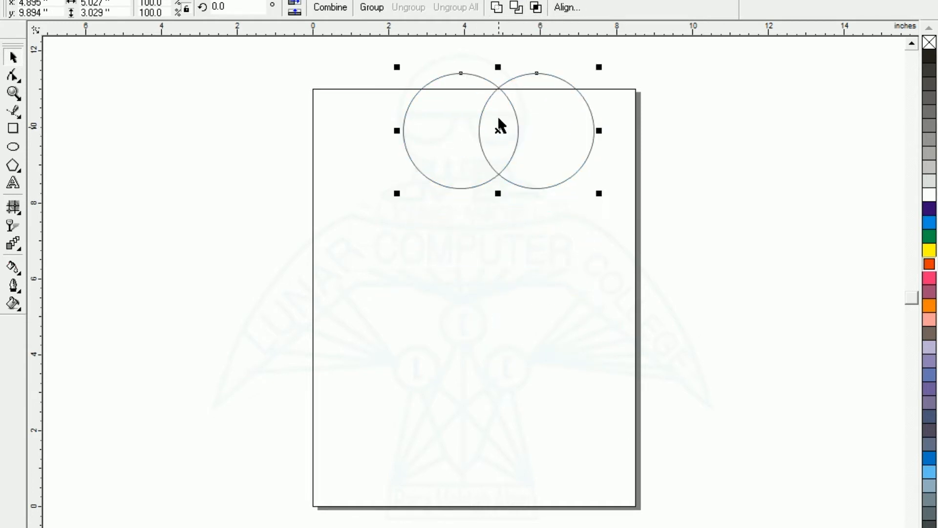
left_click(537, 7)
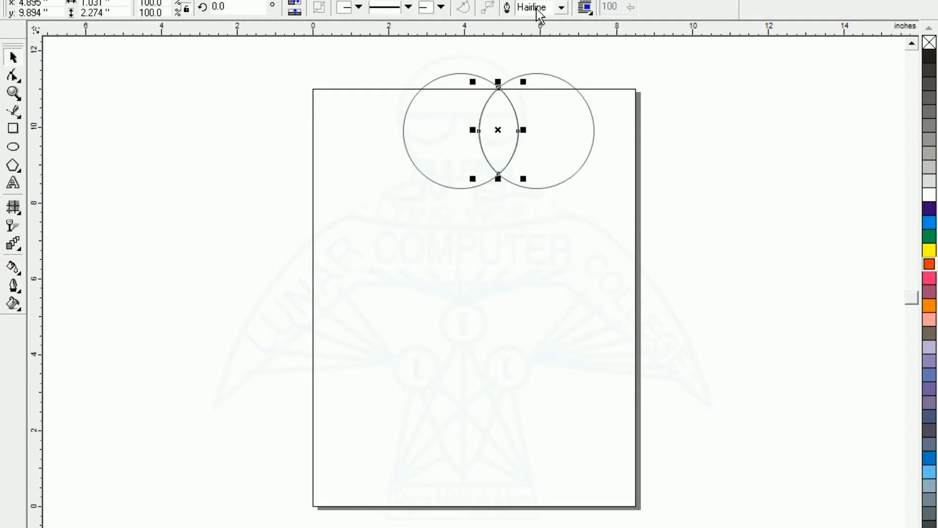
left_click(432, 326)
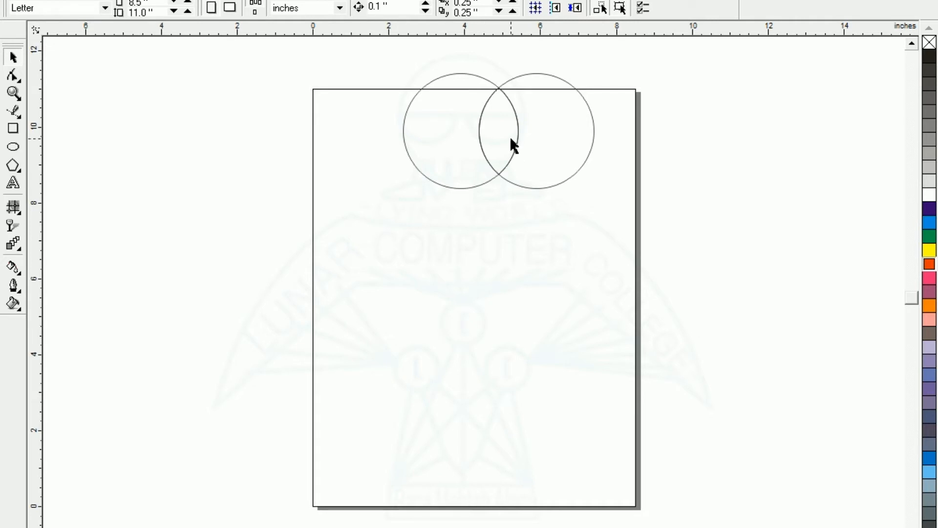
left_click(484, 127)
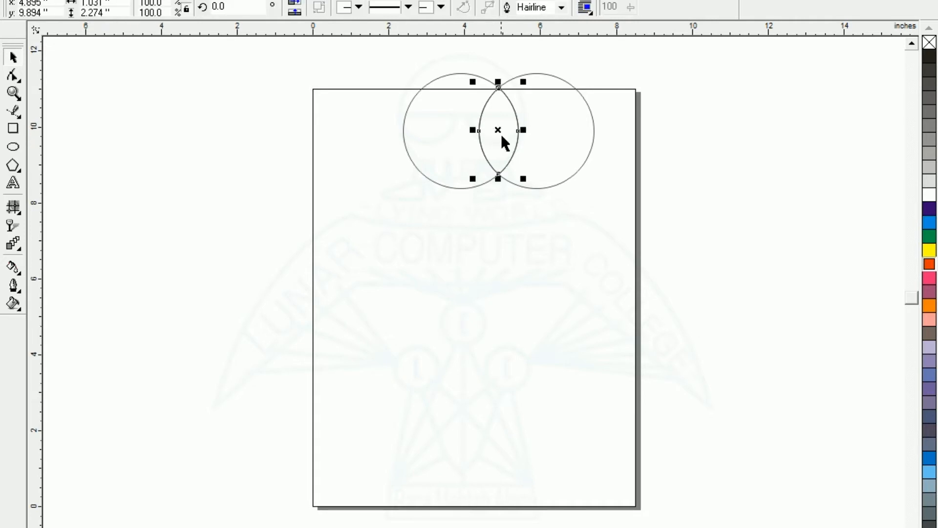
left_click(524, 208)
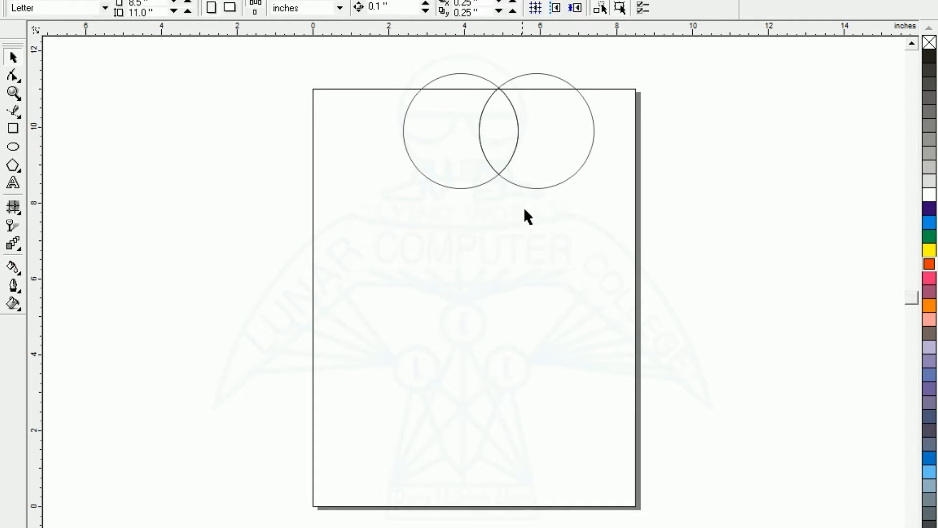
Step: Delete the right circle and shift the remaining circle slightly down and left so it partly overlaps the lens shape
left_click(546, 187)
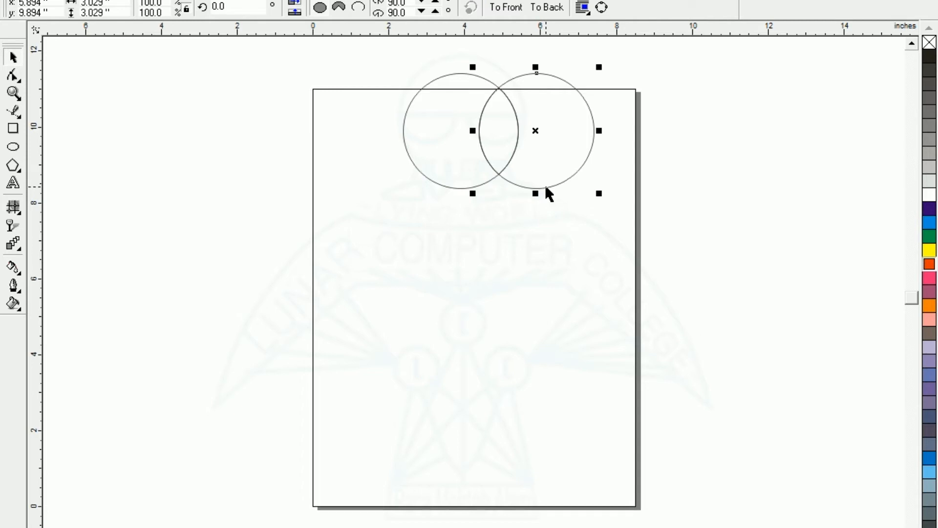
key("Delete")
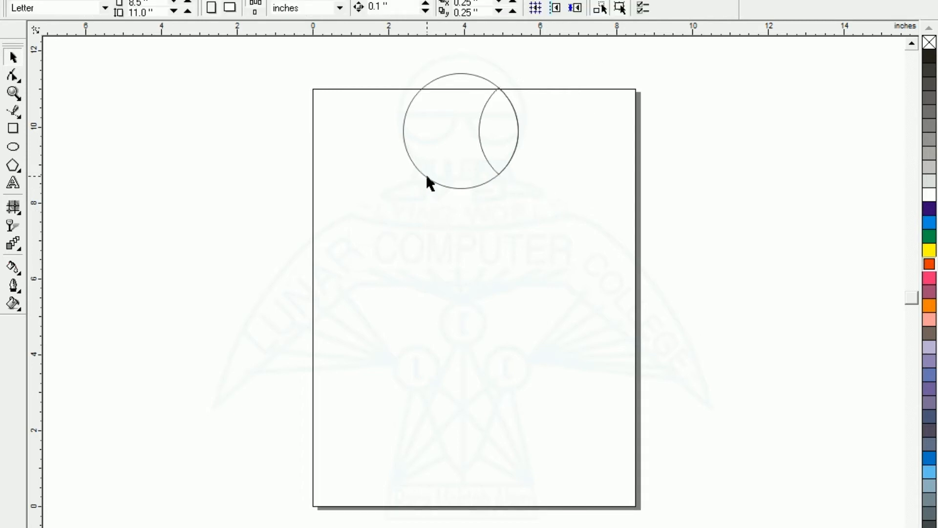
left_click(439, 188)
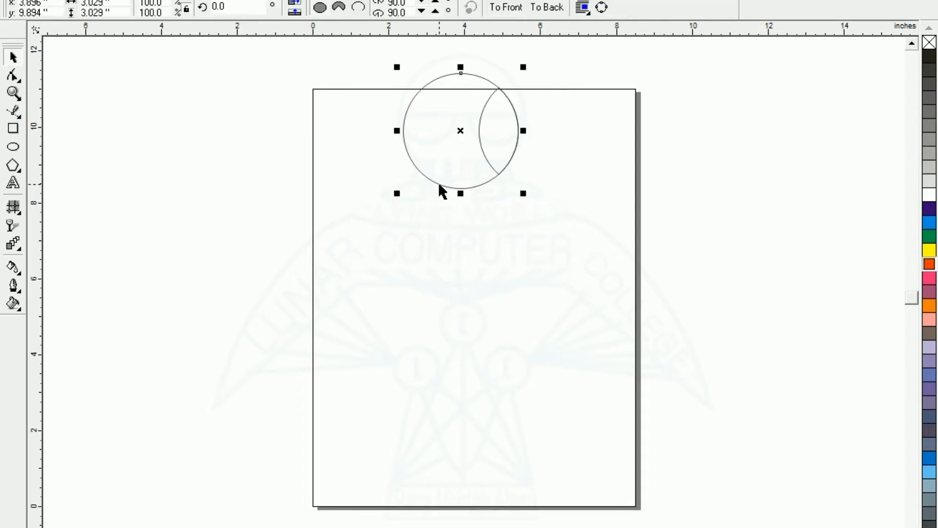
left_click_drag(455, 129, 444, 153)
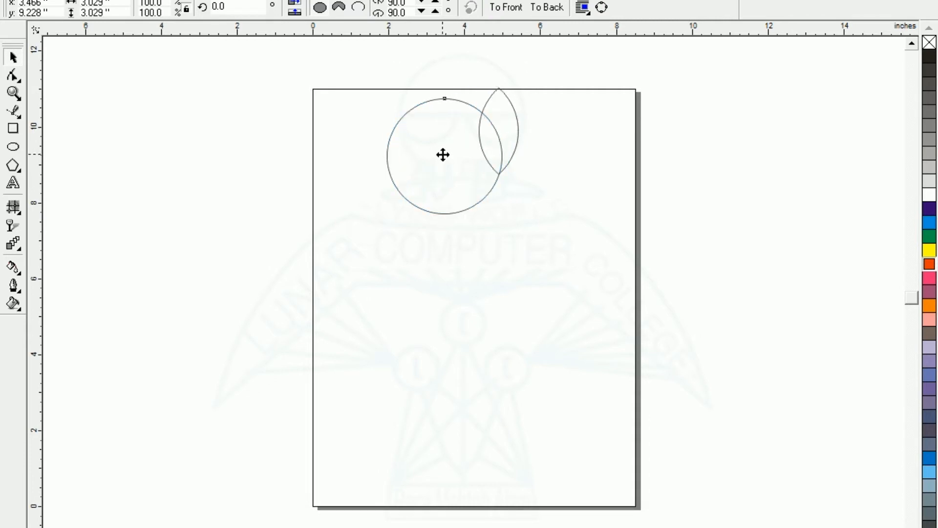
left_click(443, 154)
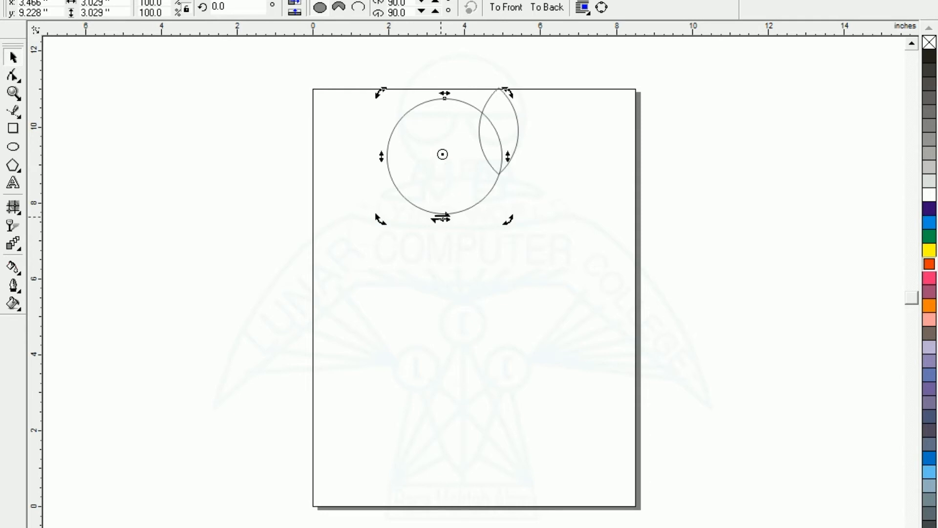
left_click(55, 123)
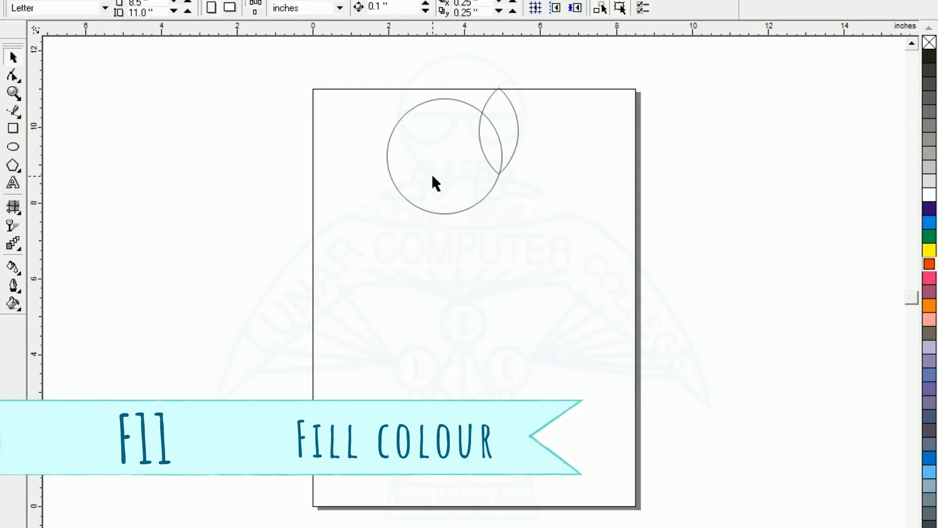
Step: Trim the lens shape with the overlapping circle, and delete the circle
left_click(433, 176)
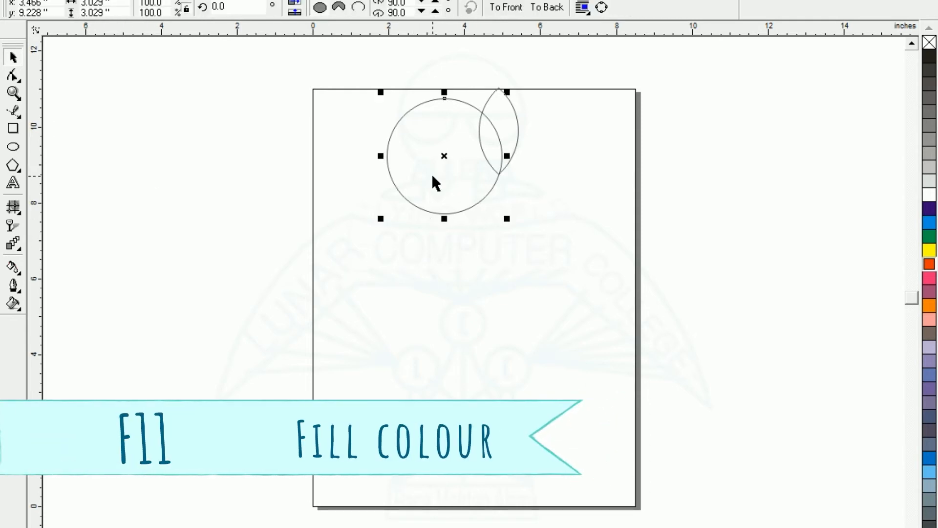
left_click(490, 96, "shift")
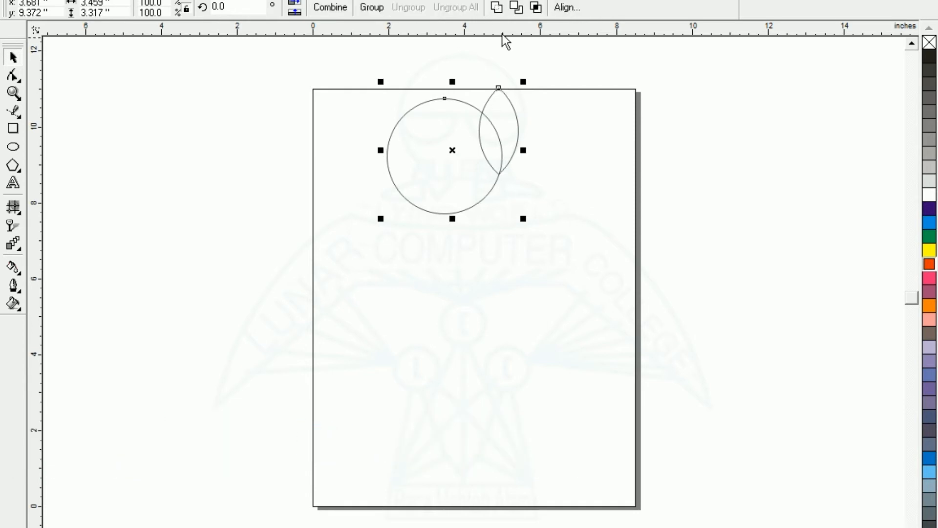
left_click(514, 8)
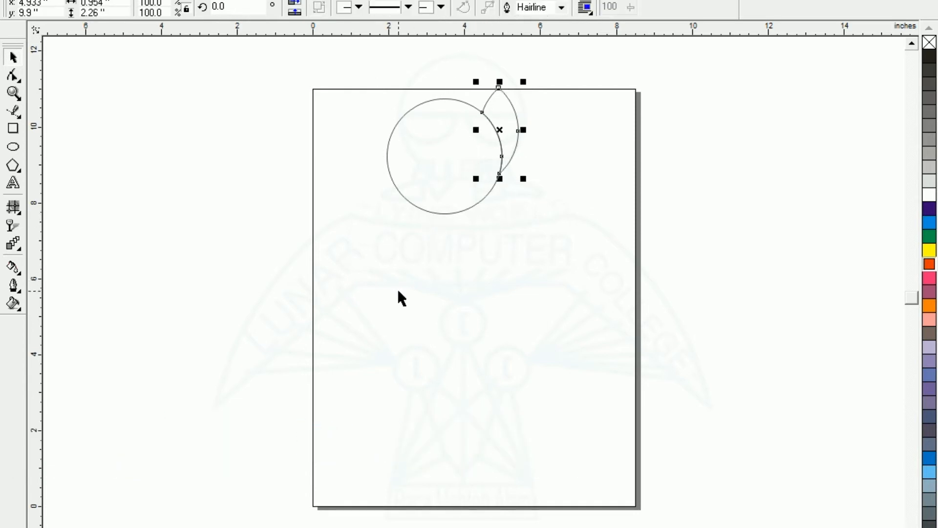
left_click(401, 113)
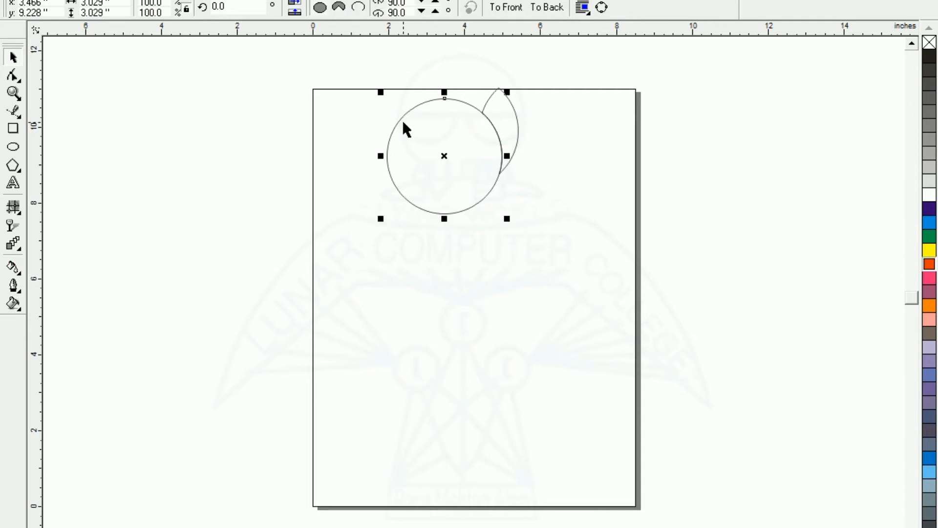
key("Delete")
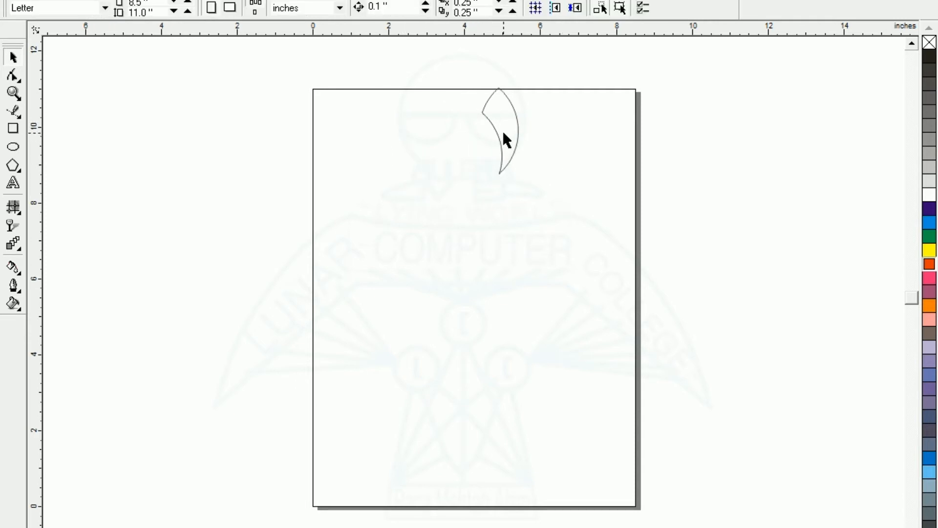
Step: Move the trimmed flame-like shape down and slightly left, fully inside the page's upper half
left_click(506, 161)
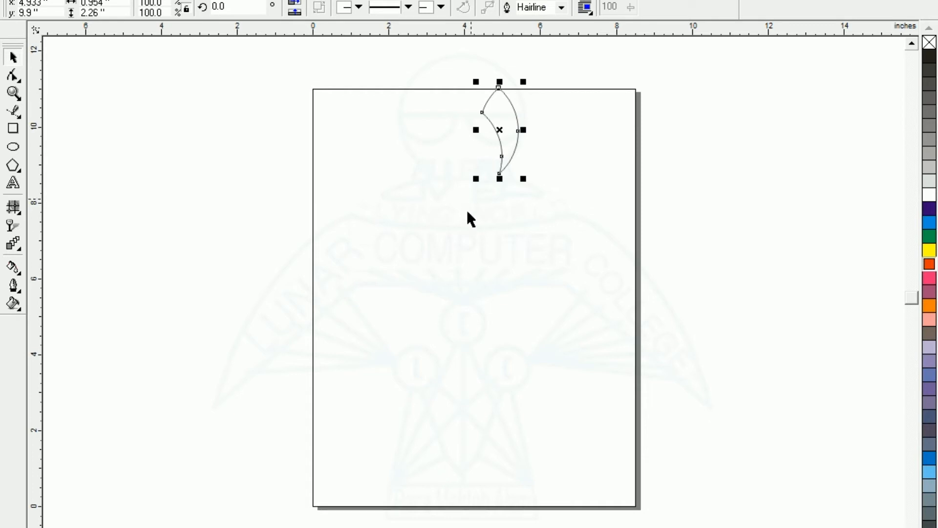
left_click_drag(500, 130, 471, 200)
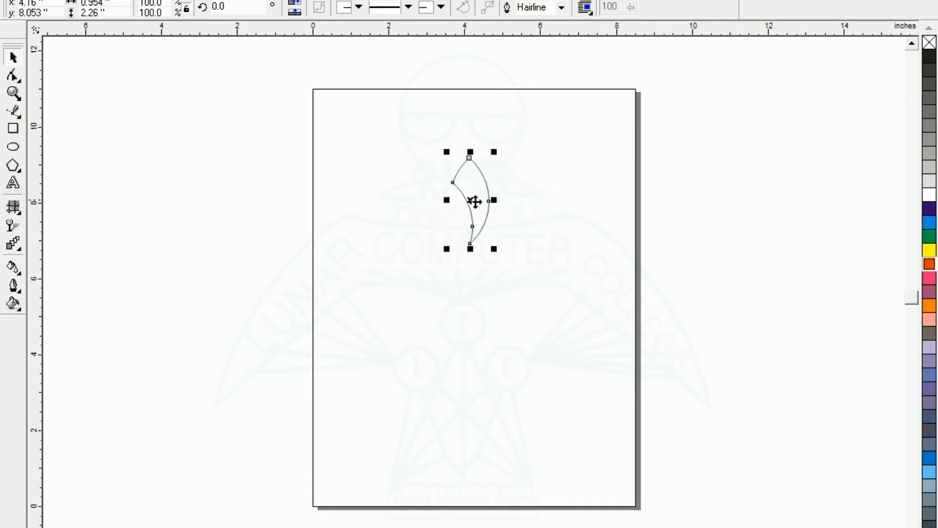
key("shift+F2")
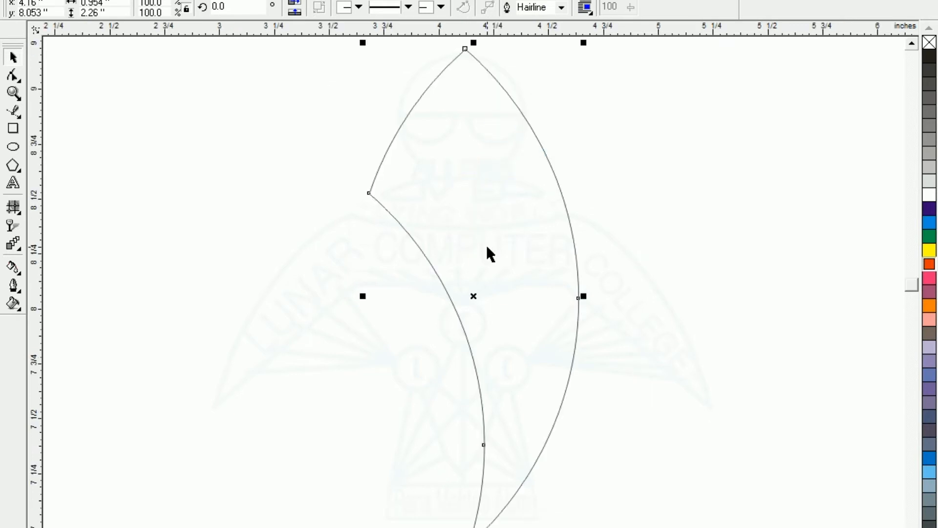
key("F3")
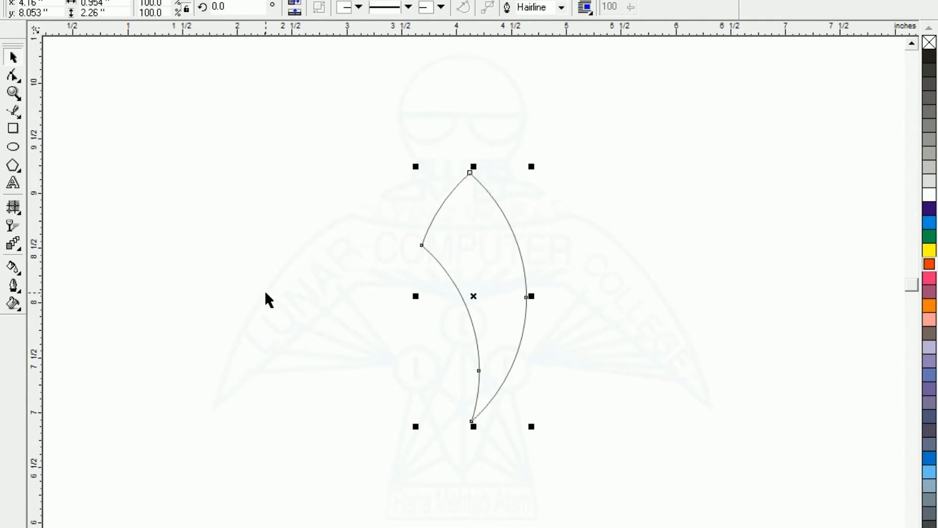
left_click(477, 243)
left_click(432, 215)
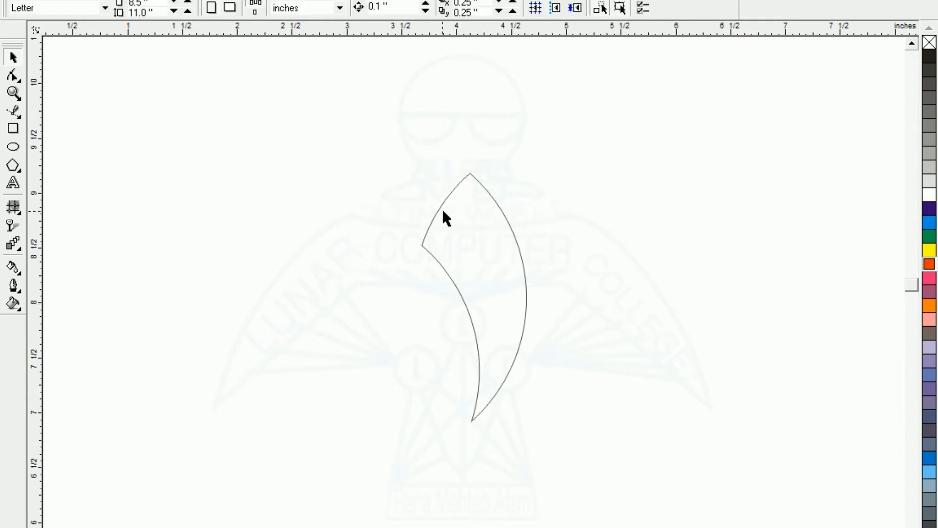
Step: Fill the flame-like shape with a radial two-color fountain fill from orange-red to yellow
left_click(444, 204)
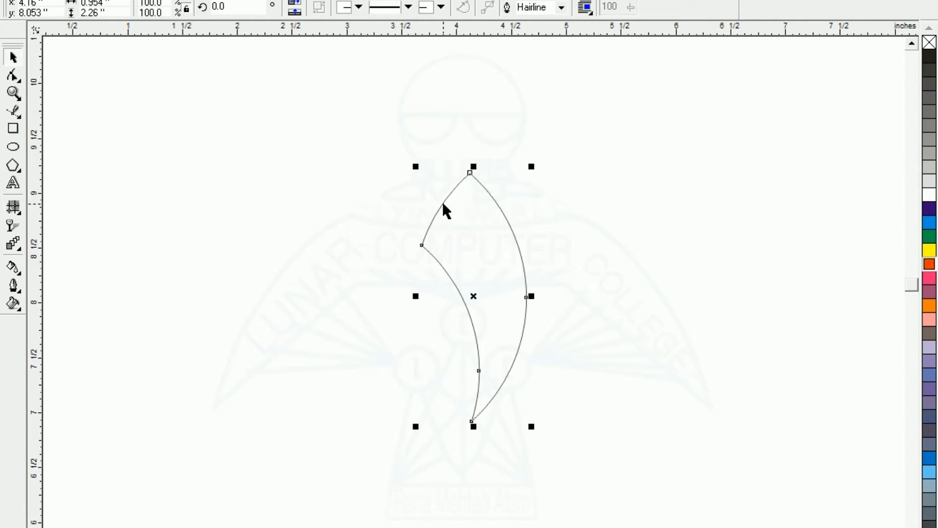
key("F11")
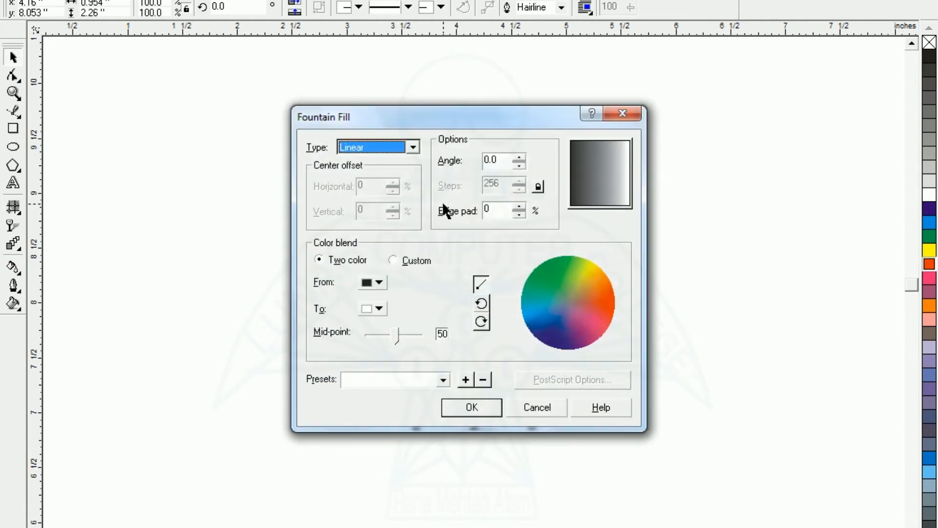
left_click(379, 283)
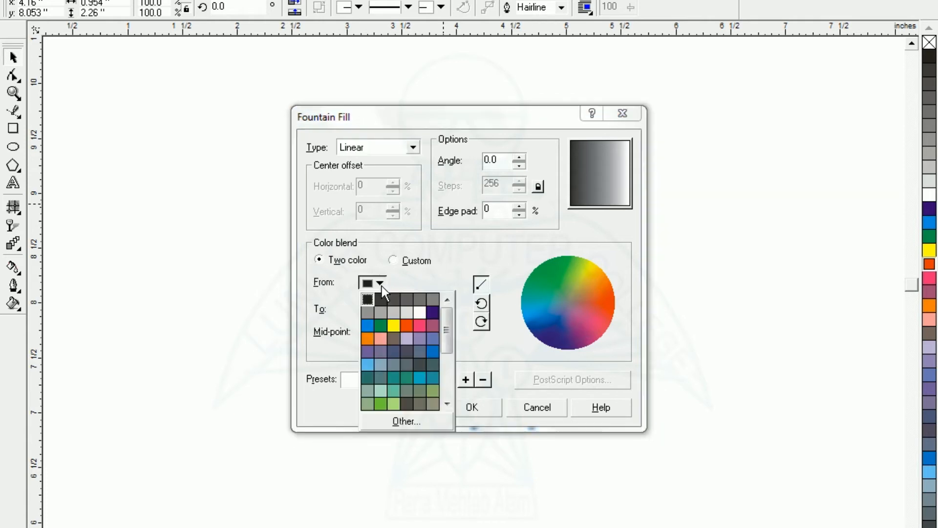
left_click(406, 326)
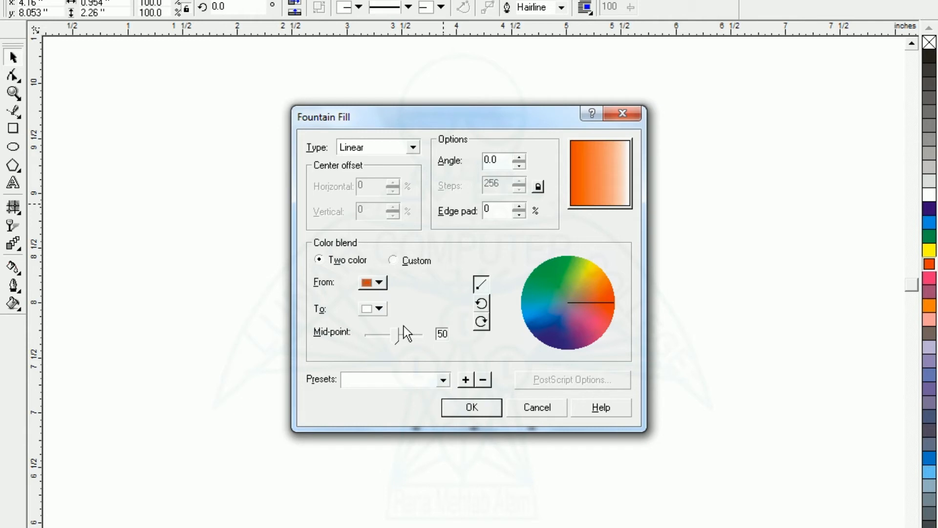
left_click(383, 308)
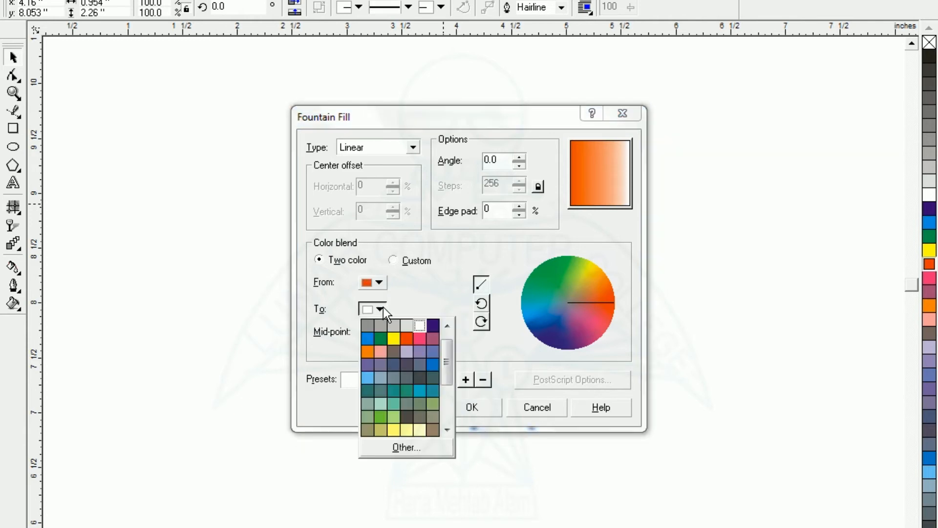
left_click(397, 335)
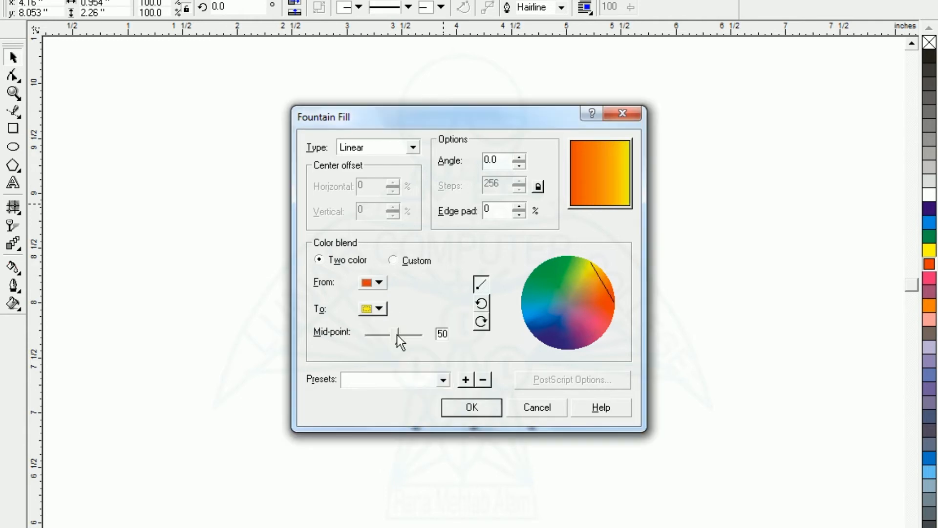
left_click(377, 150)
left_click(365, 174)
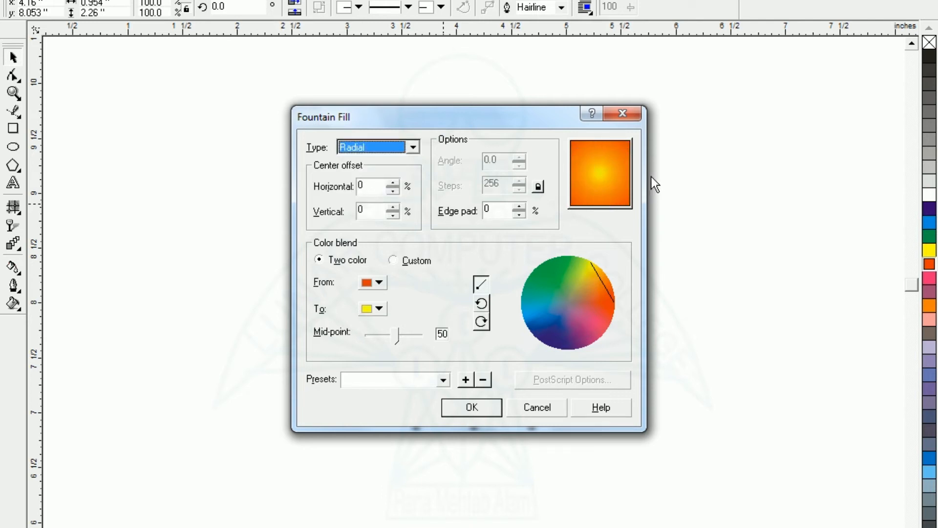
left_click(466, 404)
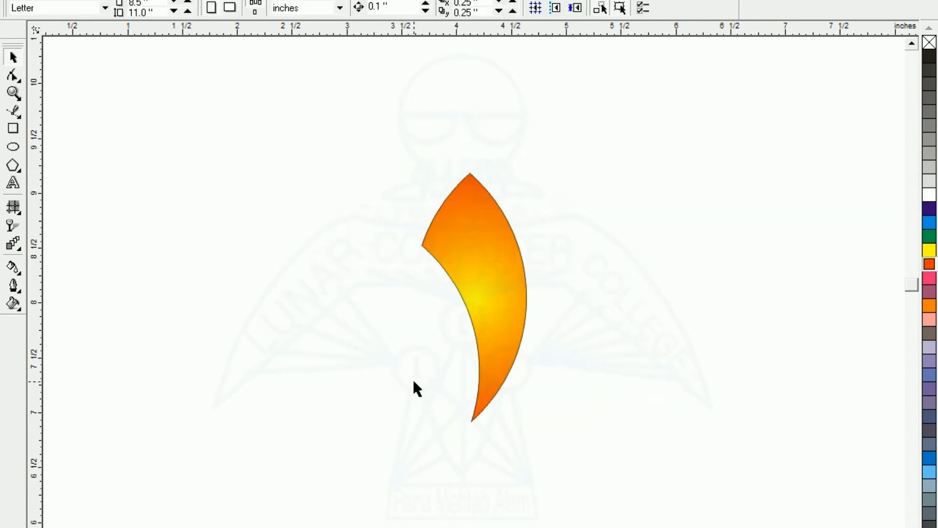
Step: Remove the outline from the gradient-filled petal shape and deselect it
left_click(493, 272)
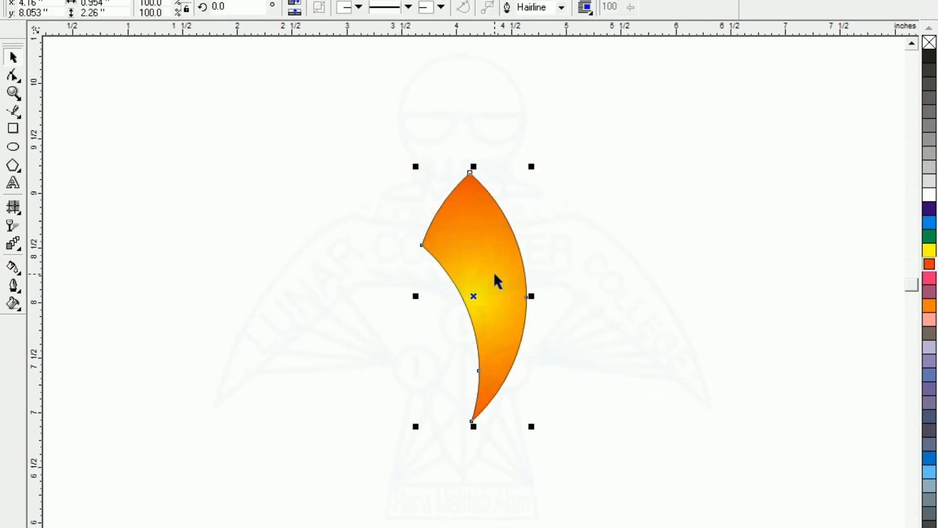
right_click(930, 43)
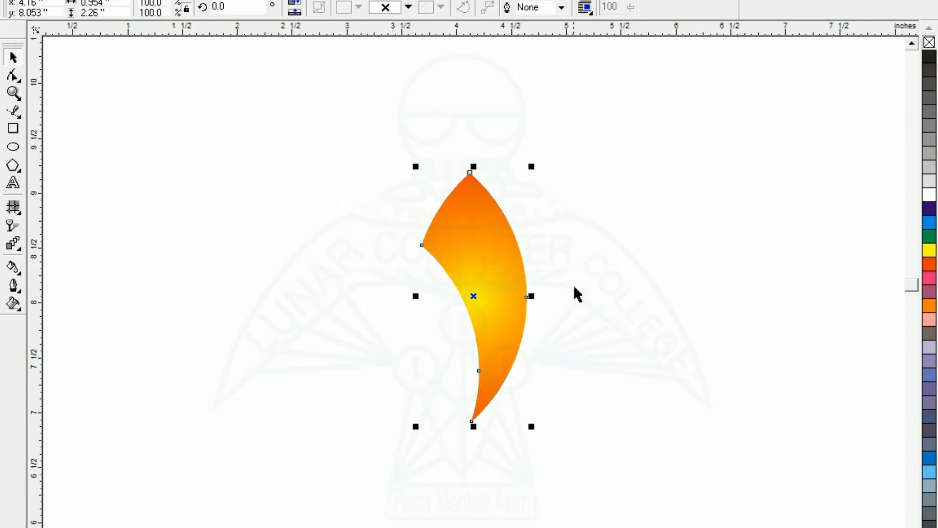
left_click(366, 303)
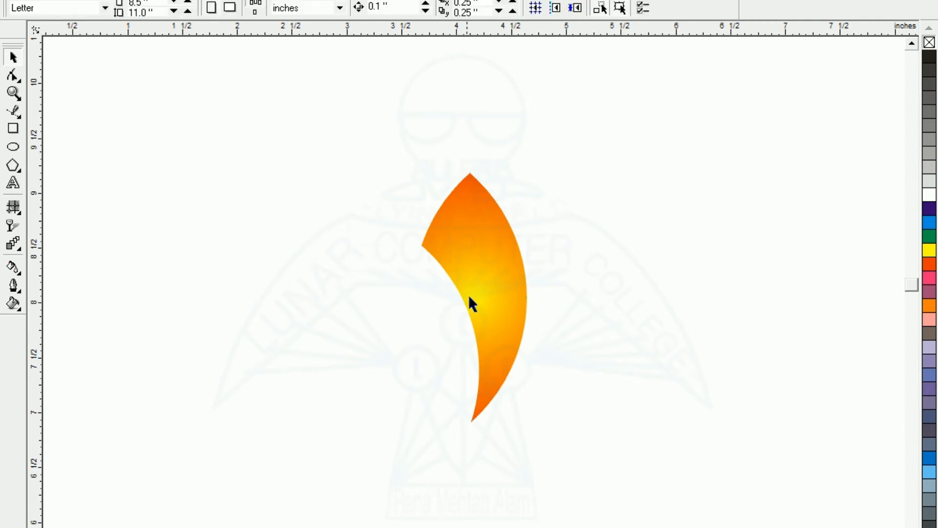
Step: Move the petal's center of rotation down to its pointed lower tip
left_click(491, 305)
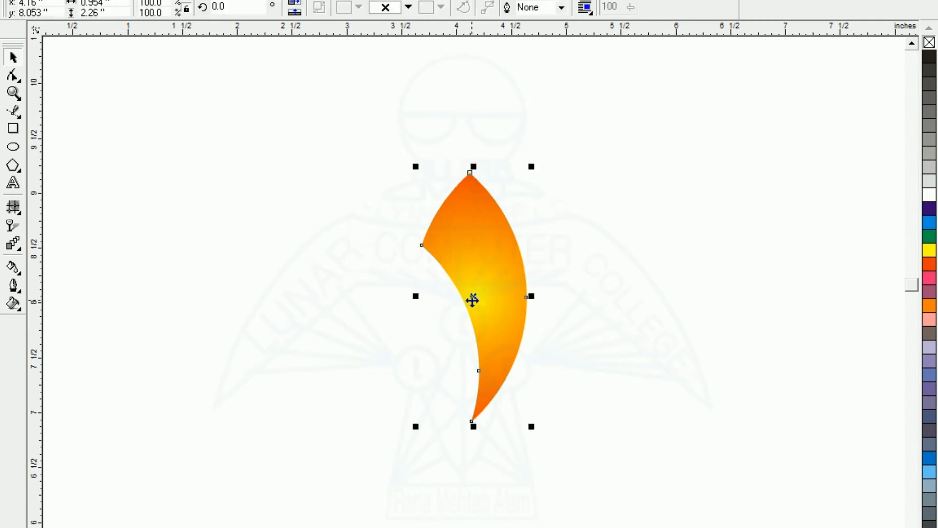
left_click(472, 299)
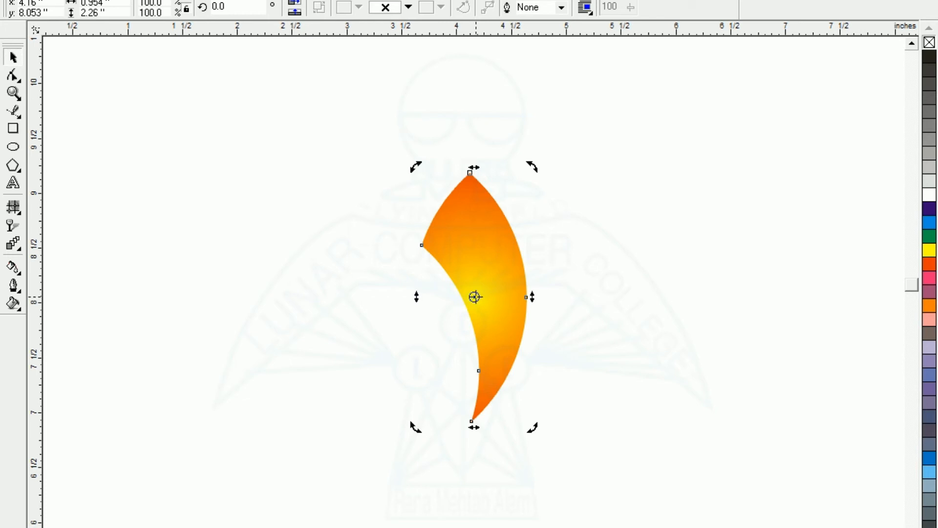
left_click(464, 351)
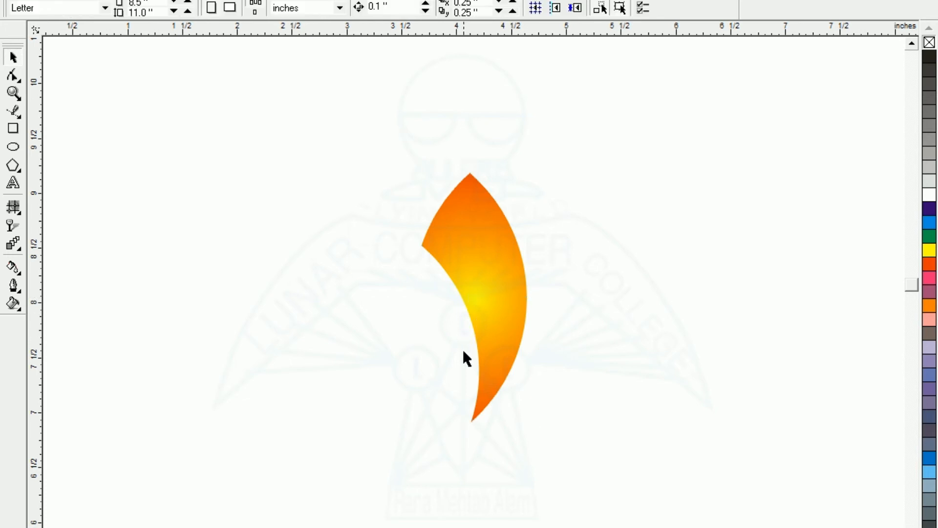
left_click(492, 299)
left_click(472, 298)
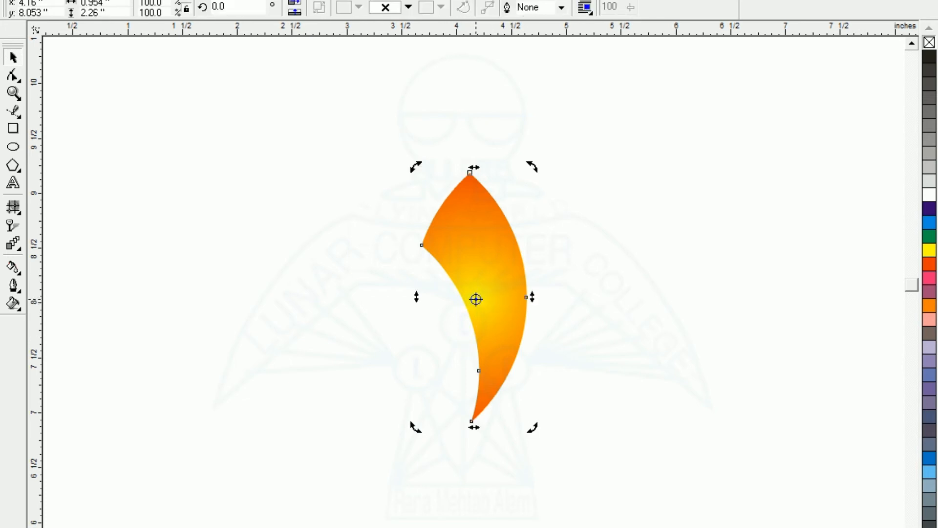
mouse_move(476, 300)
left_mouse_down()
mouse_move(481, 398)
mouse_move(473, 416)
left_mouse_up()
key("Escape")
Step: Create a copy of the petal rotated about 23 degrees clockwise around its lower tip
left_click(493, 241)
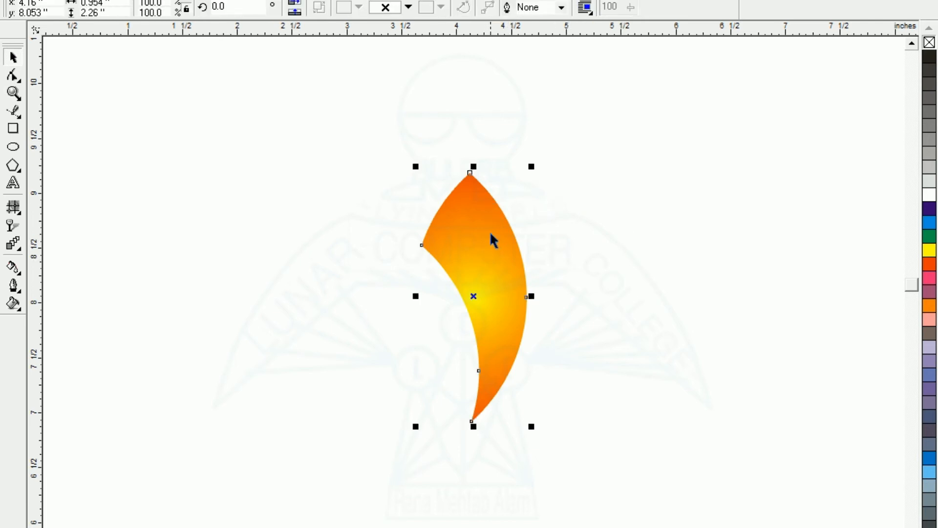
left_click(491, 241)
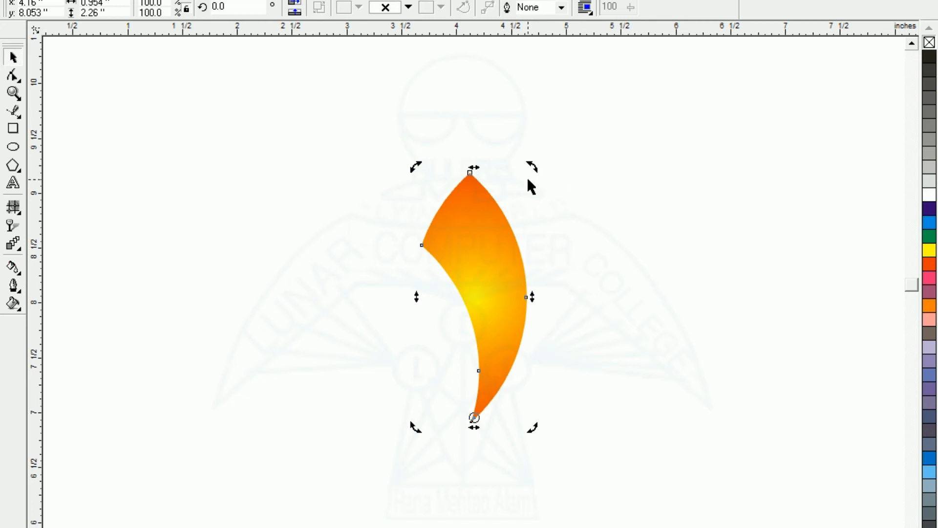
left_click_drag(532, 167, 626, 207)
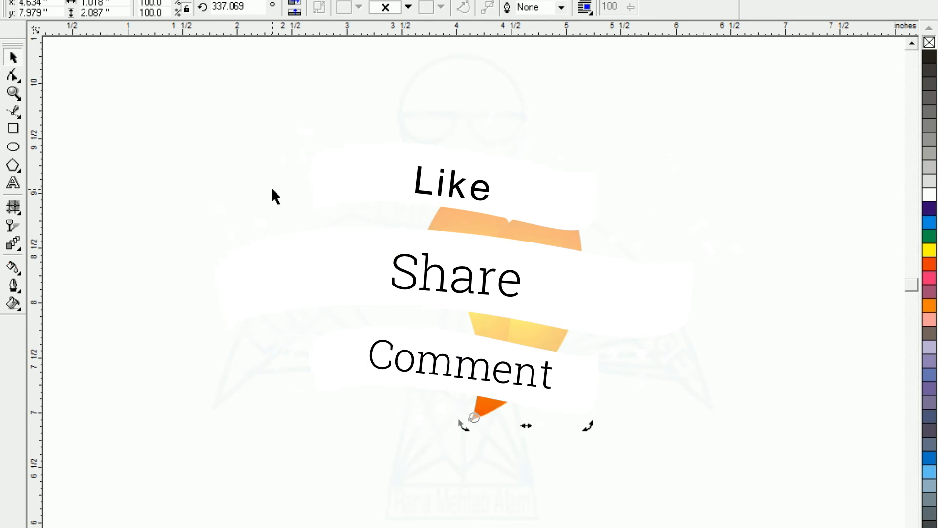
Step: Repeat the rotated duplication around the lower tip until the petals form a complete circular flower
key("ctrl+r")
key("ctrl+r")
key("ctrl+r")
key("ctrl+r")
key("ctrl+r")
key("ctrl+r")
key("ctrl+r")
key("ctrl+r")
key("ctrl+r")
key("ctrl+r")
key("ctrl+r")
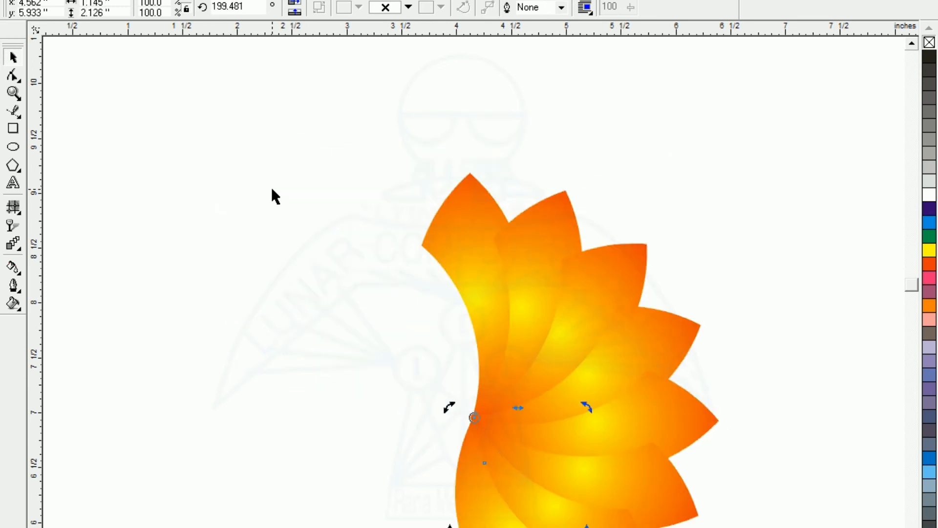
key("ctrl+r")
key("ctrl+r")
key("ctrl+r")
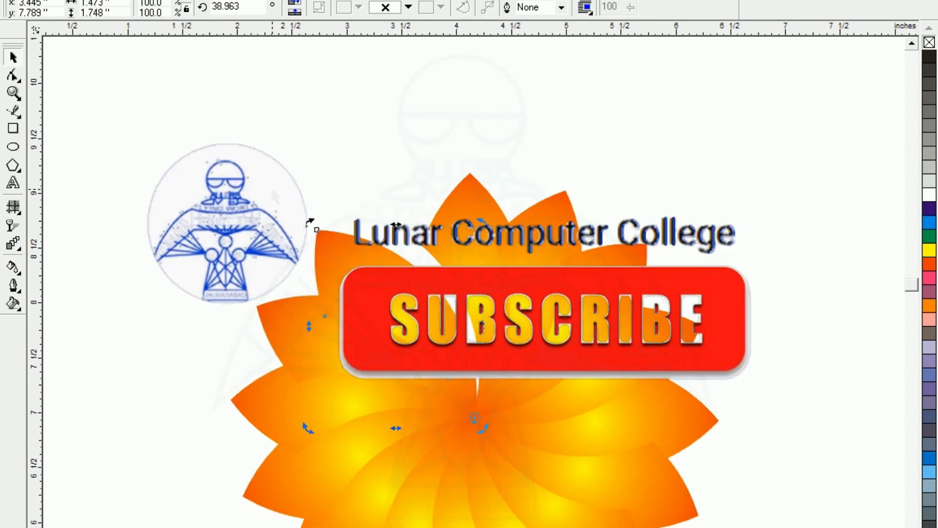
Step: Examine the finished flower on the whole page and close up, with its petals selected and deselected
key("F3")
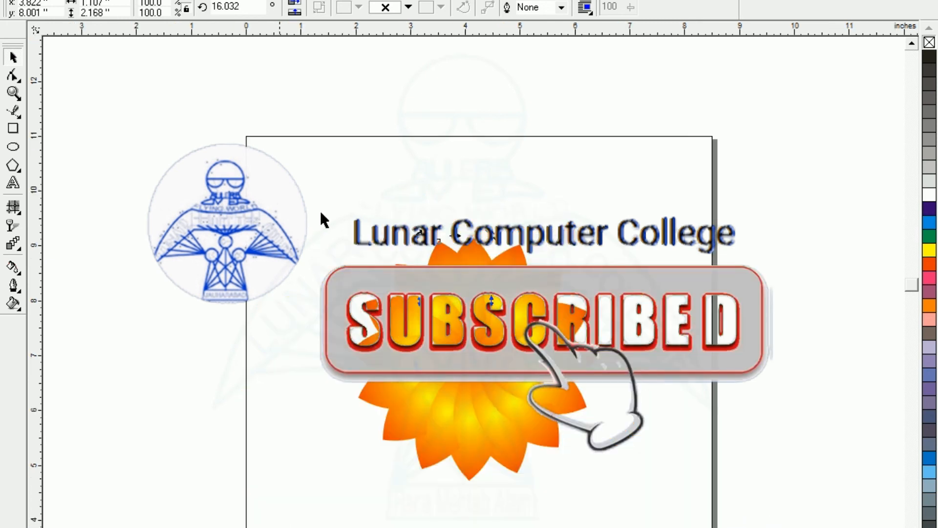
left_click(303, 236)
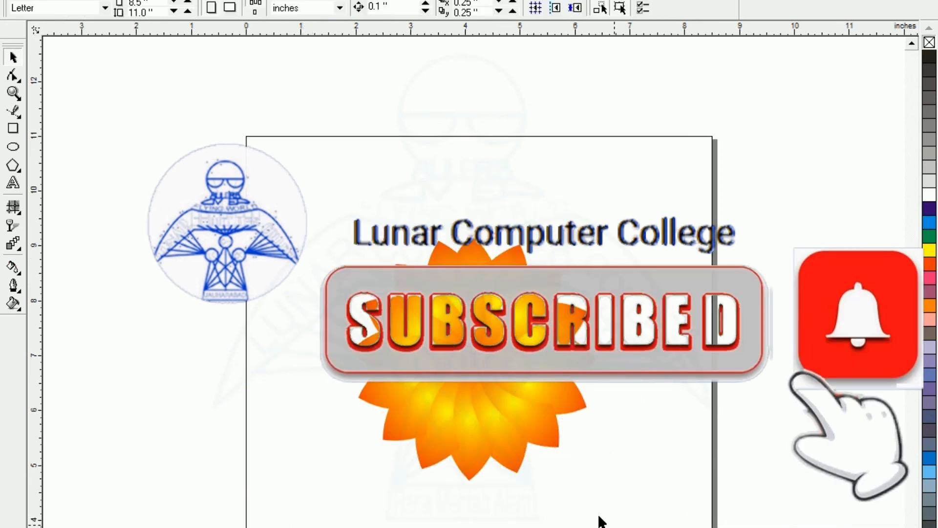
left_click_drag(307, 176, 650, 520)
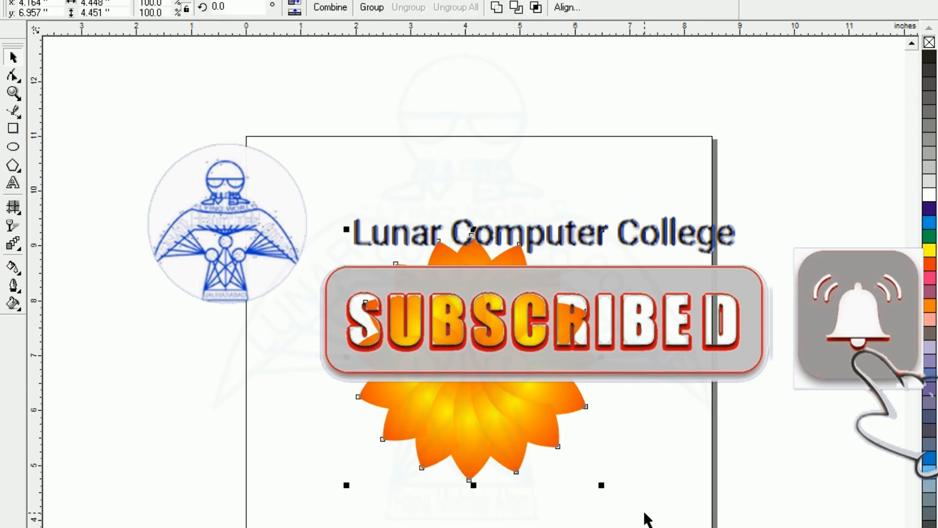
key("shift+F2")
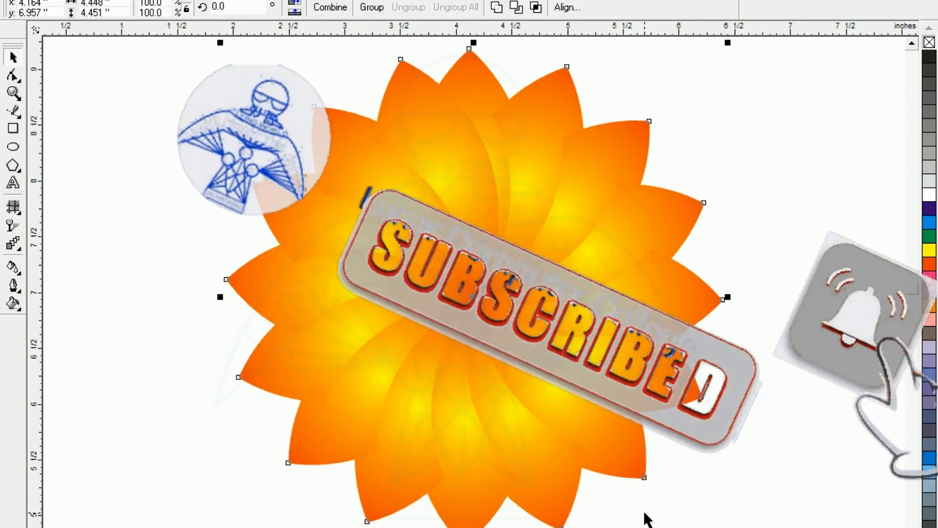
key("F3")
left_click(260, 349)
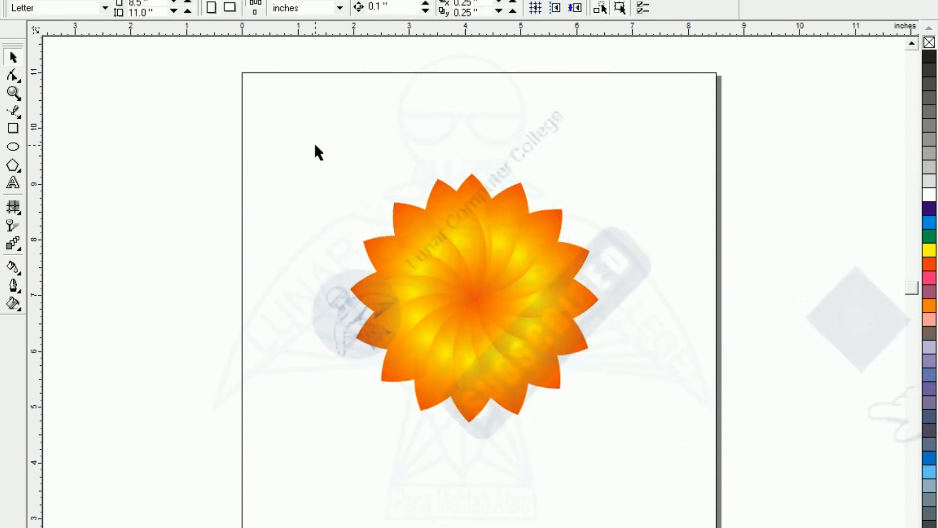
left_click_drag(310, 118, 698, 483)
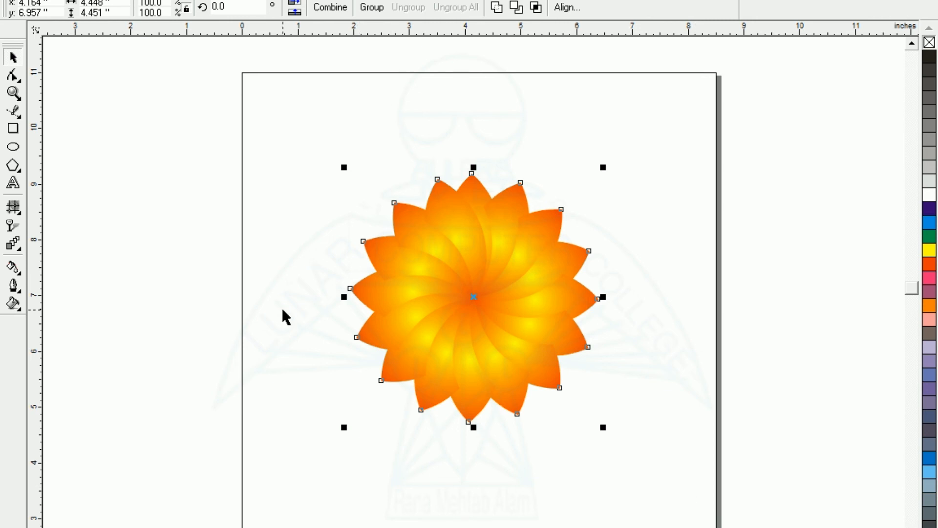
key("shift+F2")
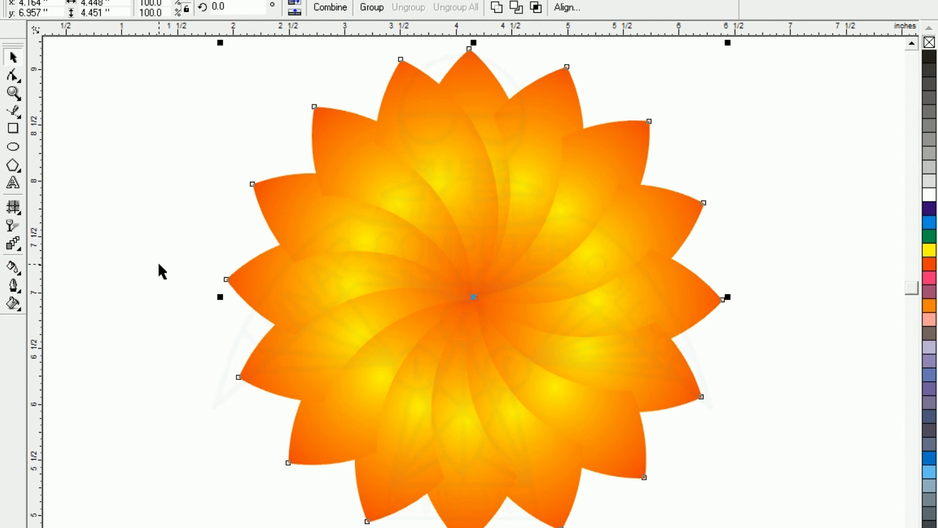
left_click(162, 271)
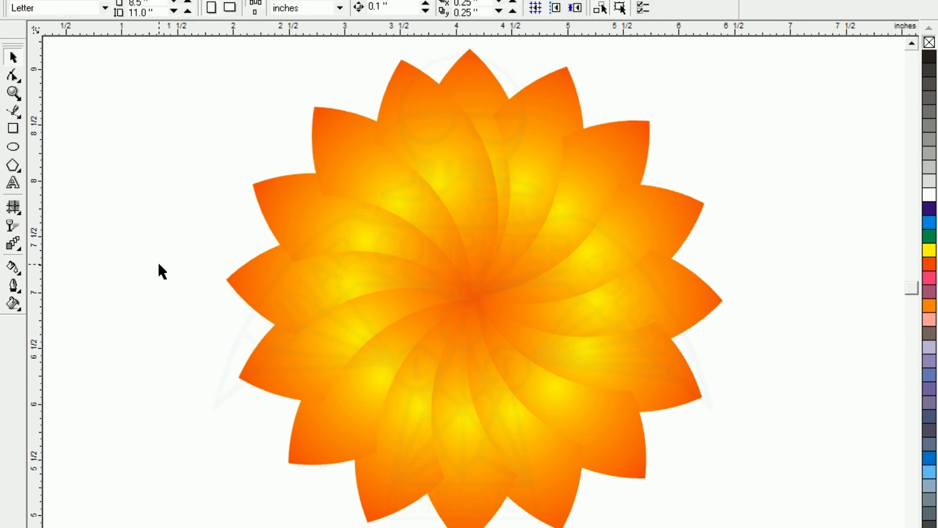